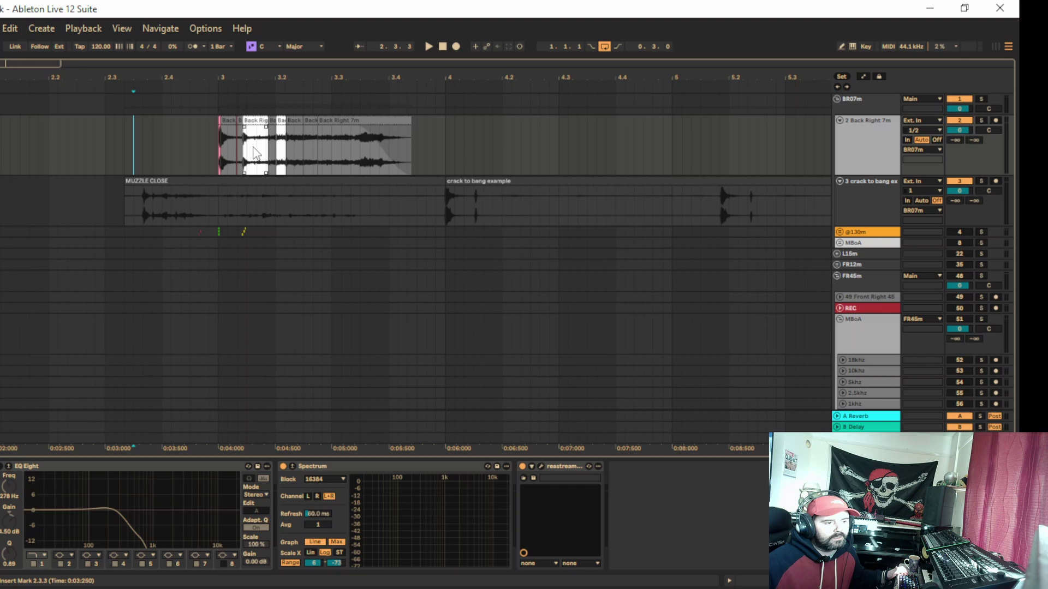
Step: Select the MUZZLE CLOSE clip, then make the crack-to-bang and Back Right 7m tracks taller
{"action": "left_click", "coordinate": [170, 180]}
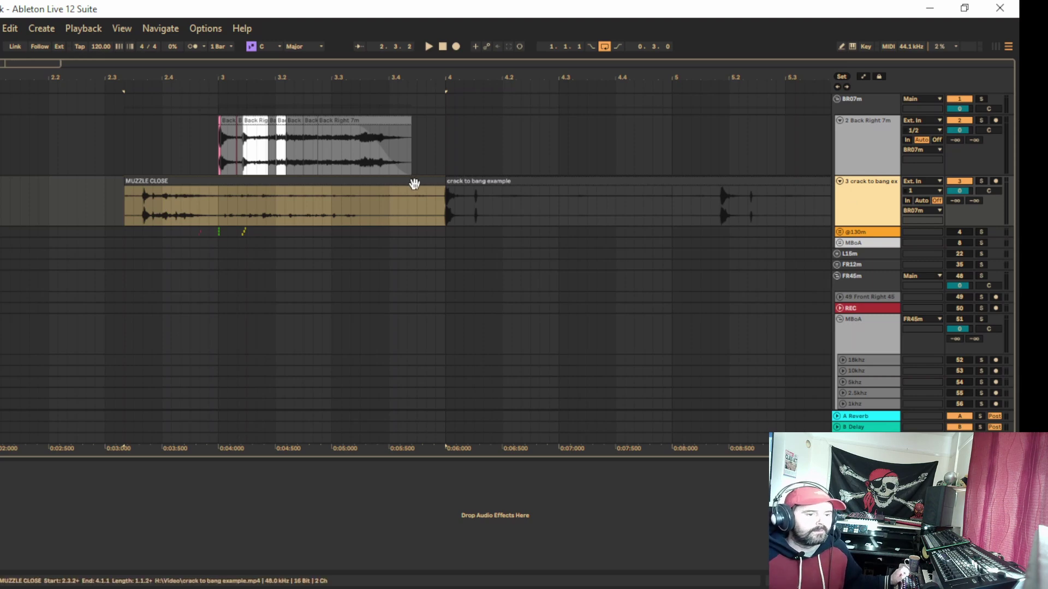
{"action": "left_click", "coordinate": [144, 197]}
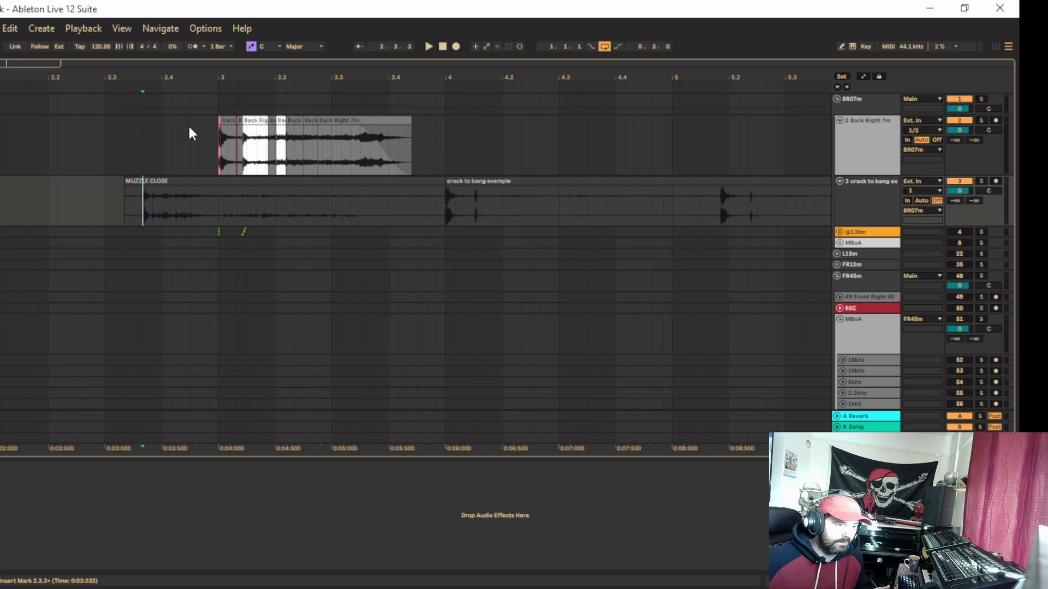
{"action": "left_click", "coordinate": [851, 211]}
{"action": "left_click_drag", "start_coordinate": [856, 227], "coordinate": [860, 246]}
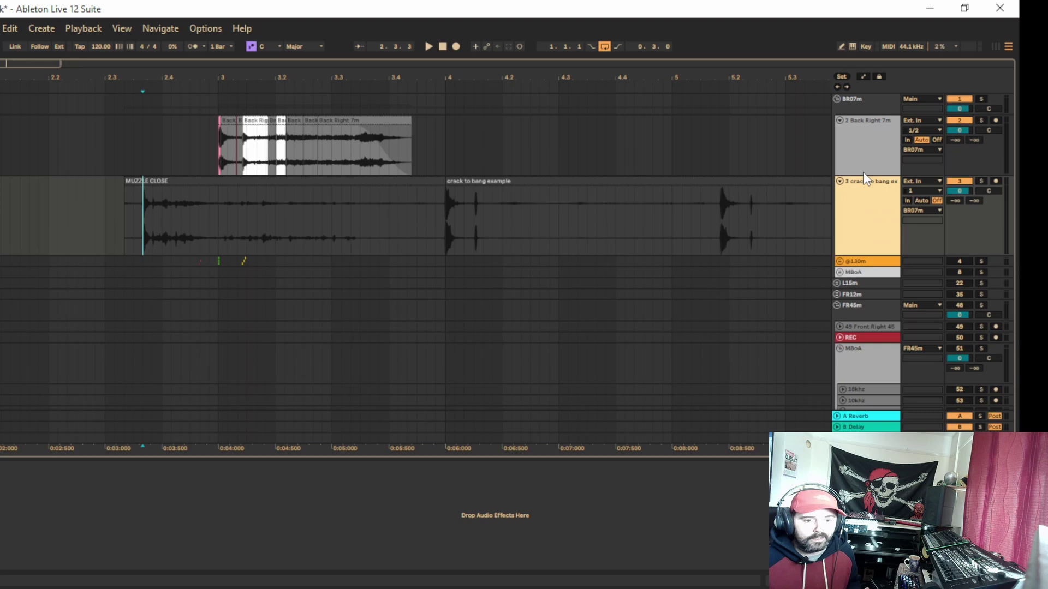
{"action": "left_click_drag", "start_coordinate": [862, 176], "coordinate": [863, 188]}
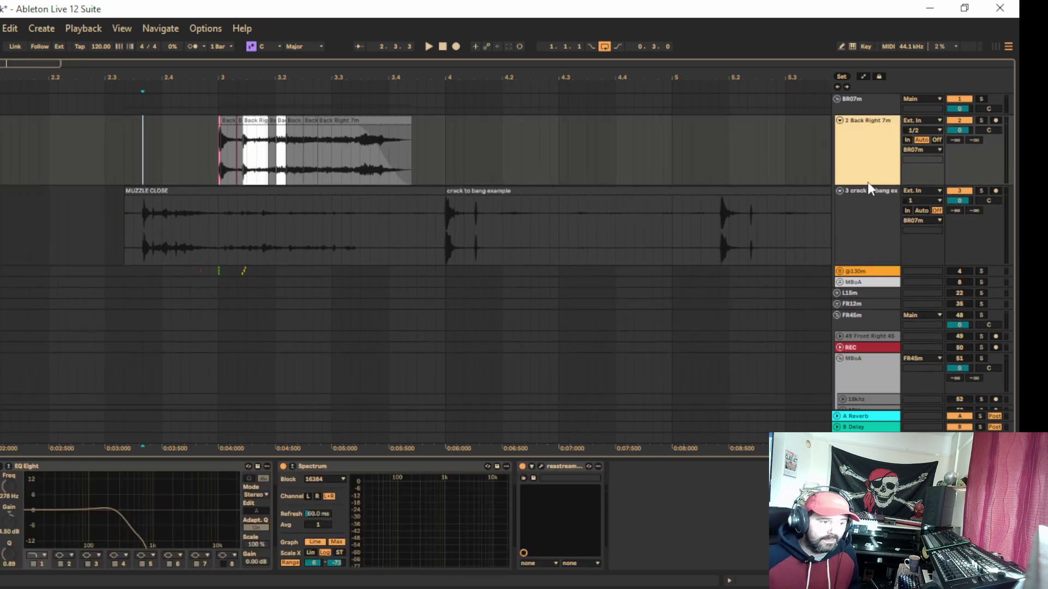
Step: Zoom the timeline around the clips and set the insert marker at MUZZLE CLOSE's start
{"action": "mouse_move", "coordinate": [179, 78]}
{"action": "left_mouse_down"}
{"action": "mouse_move", "coordinate": [179, 98]}
{"action": "mouse_move", "coordinate": [178, 78]}
{"action": "left_mouse_up"}
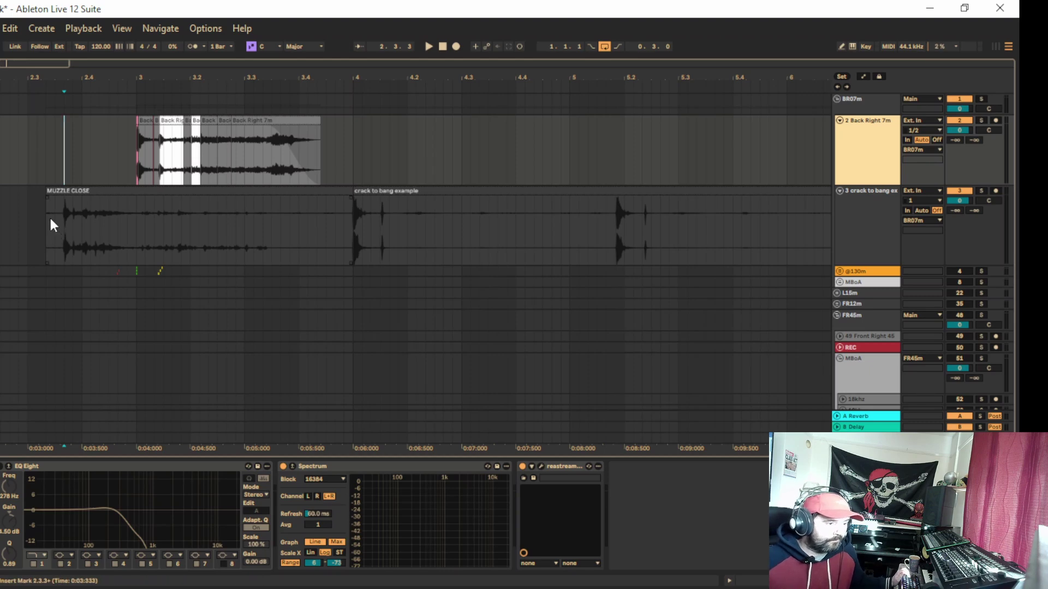
{"action": "left_click", "coordinate": [67, 190]}
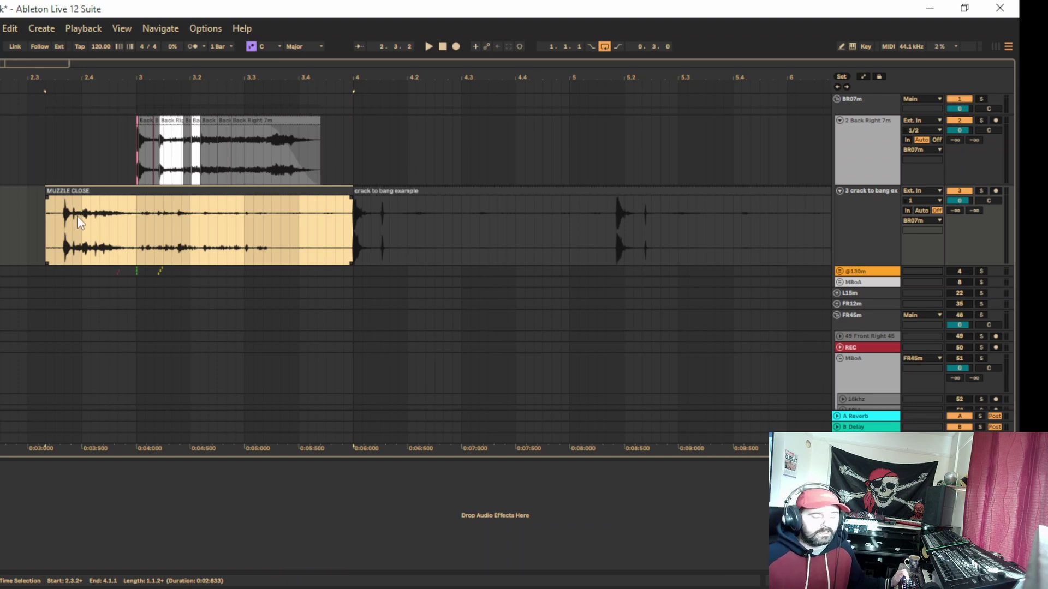
{"action": "left_click", "coordinate": [118, 139]}
{"action": "left_click", "coordinate": [47, 215]}
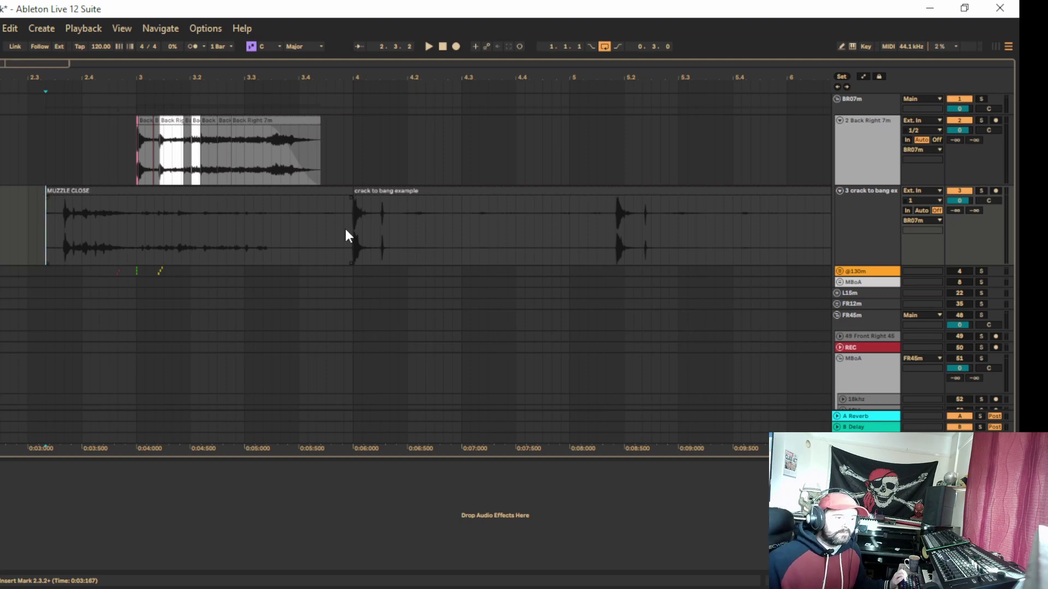
Step: Play the close and distant clips from just before them, replay, then clear the selection
{"action": "left_click", "coordinate": [147, 114]}
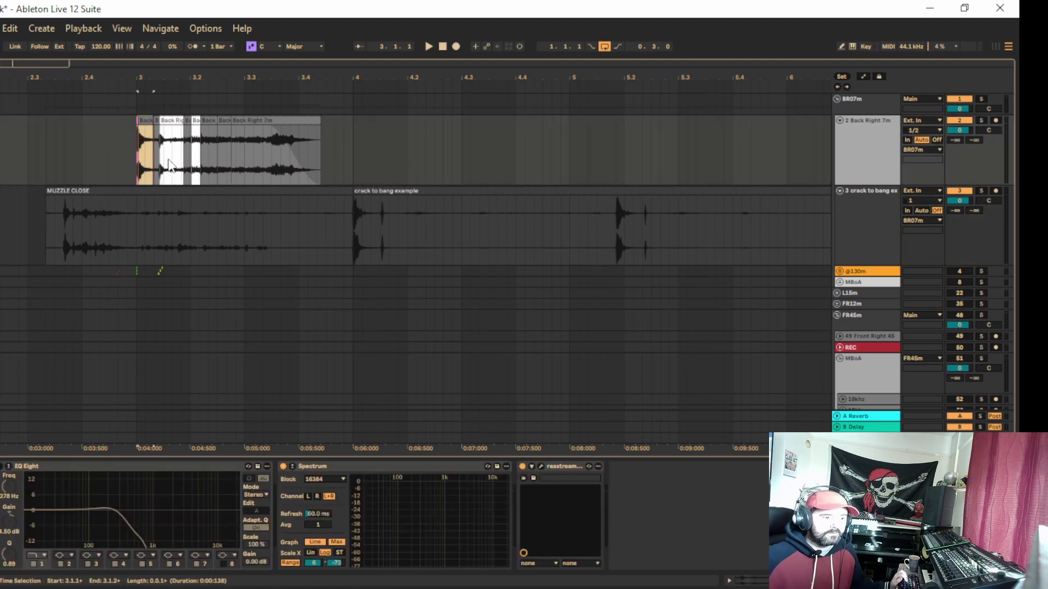
{"action": "left_click", "coordinate": [50, 169]}
{"action": "key", "text": "space"}
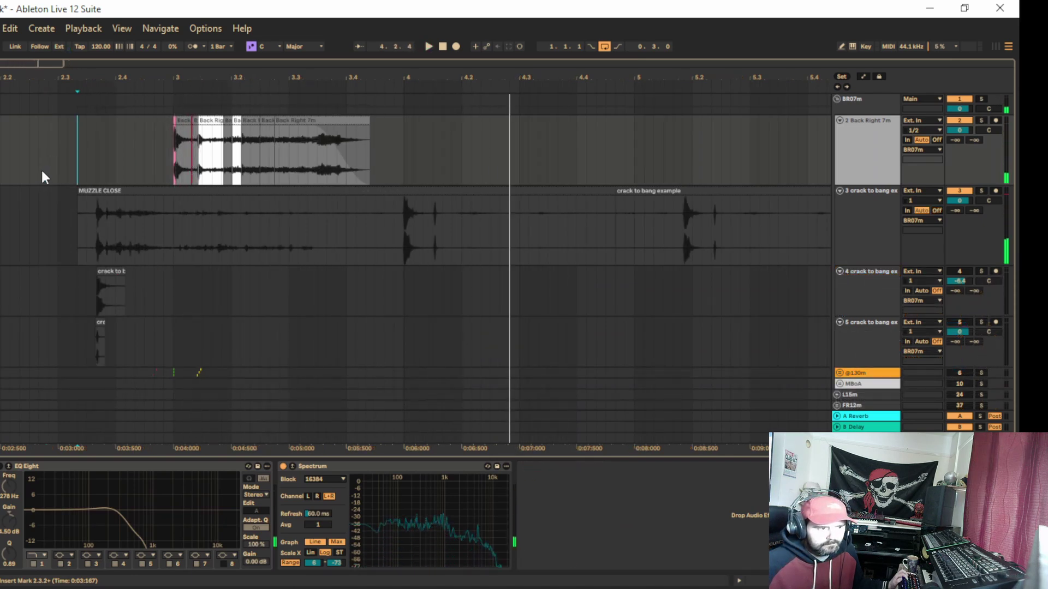
{"action": "key", "text": "space"}
{"action": "key", "text": "space"}
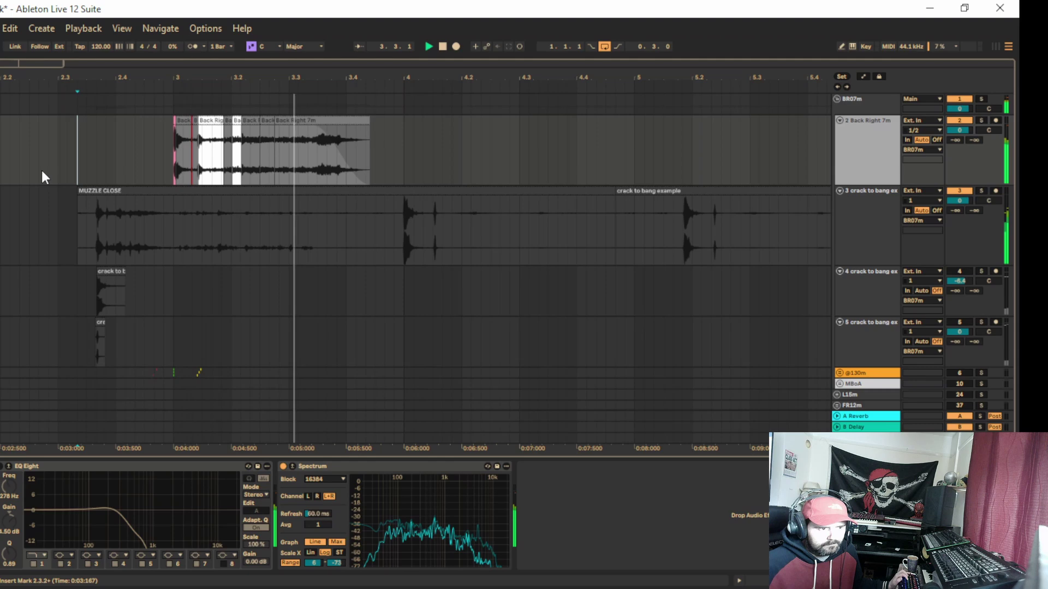
{"action": "key", "text": "space"}
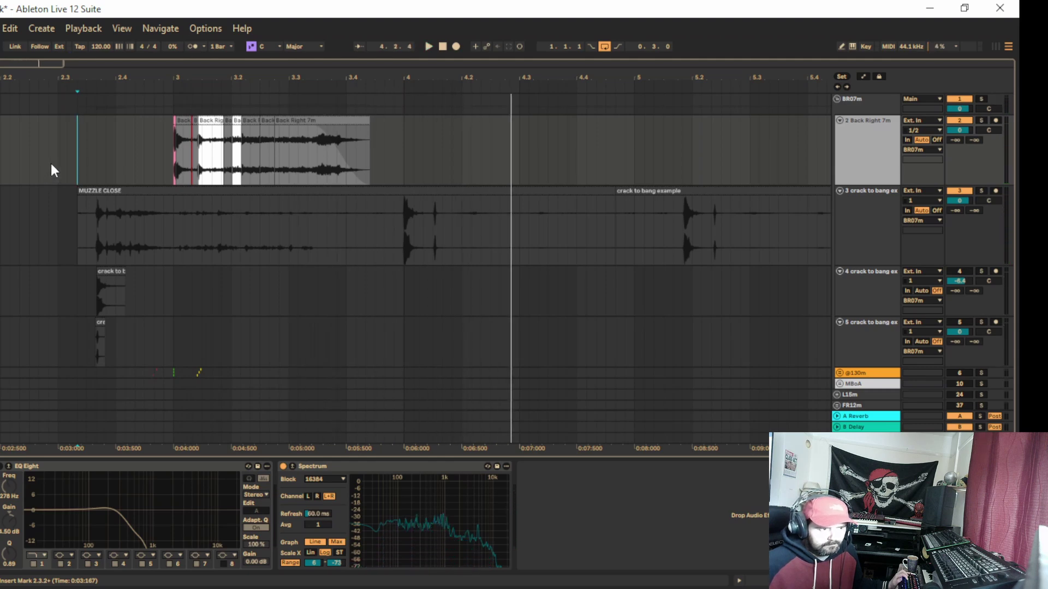
{"action": "key", "text": "space"}
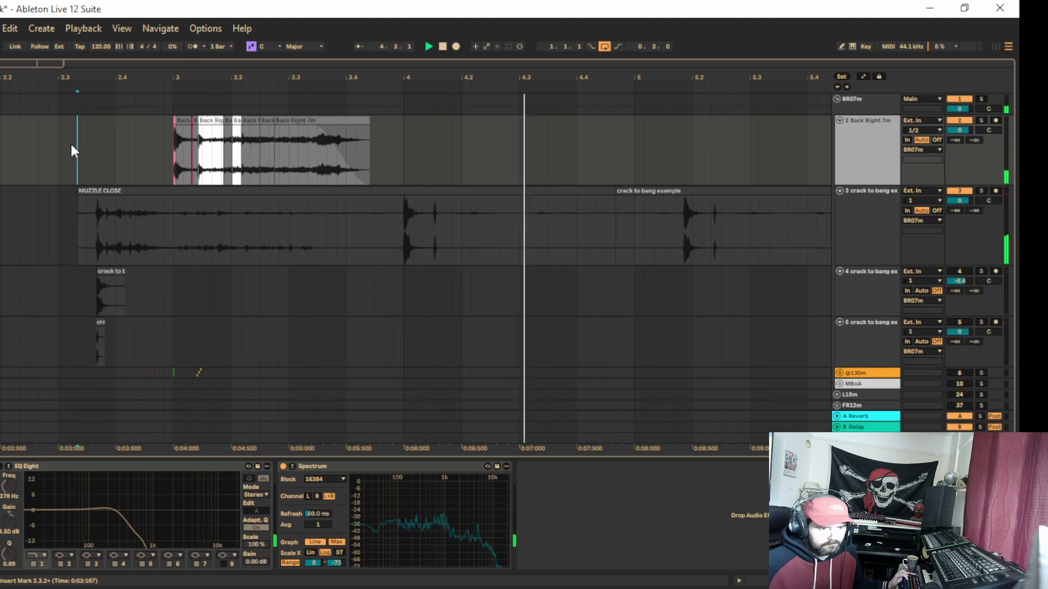
{"action": "left_click", "coordinate": [343, 150]}
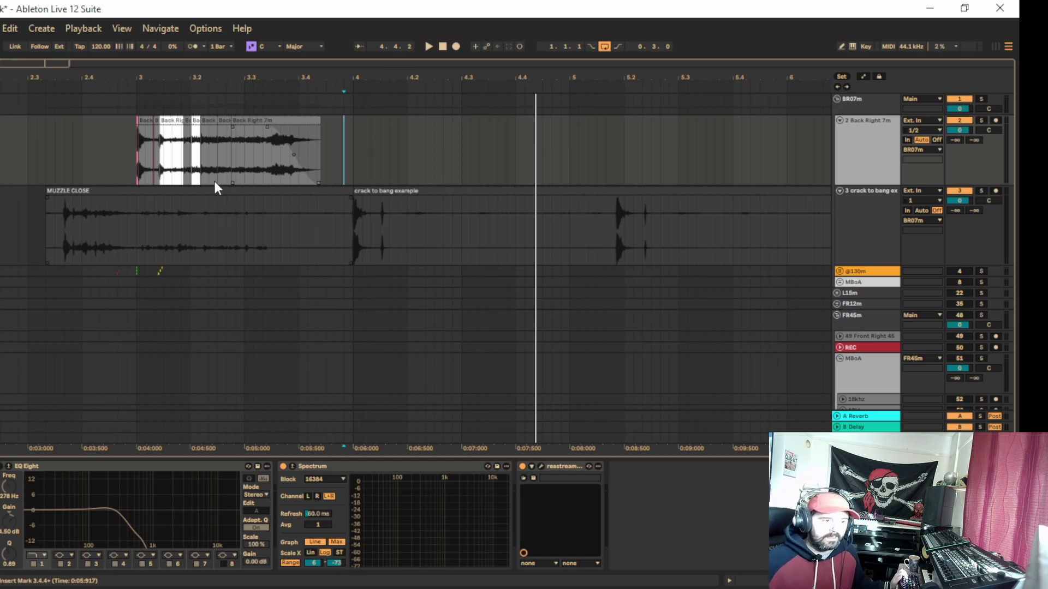
{"action": "left_click_drag", "start_coordinate": [128, 149], "coordinate": [157, 149]}
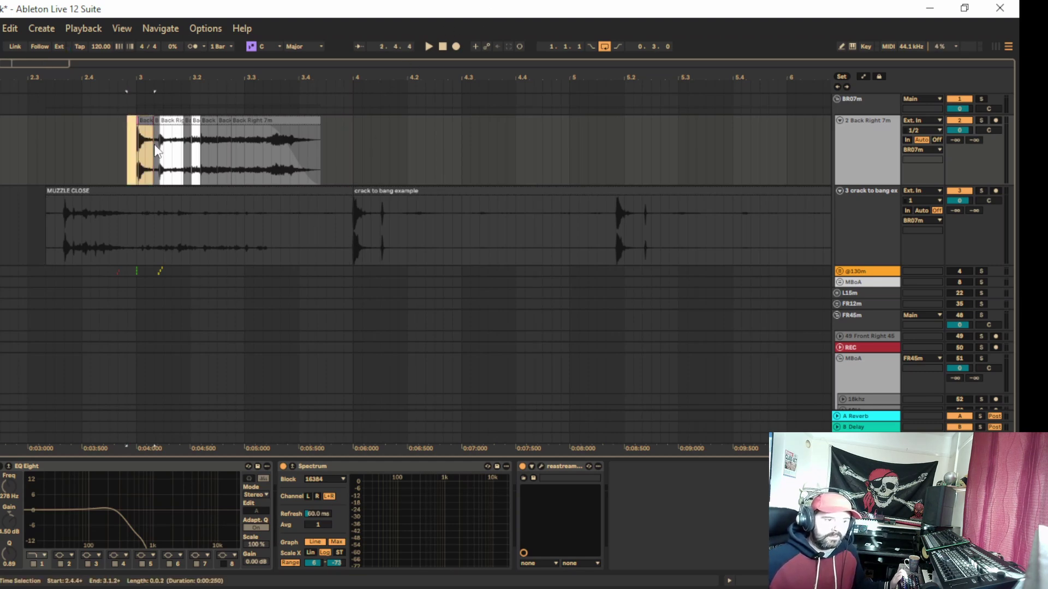
{"action": "left_click_drag", "start_coordinate": [148, 74], "coordinate": [148, 106]}
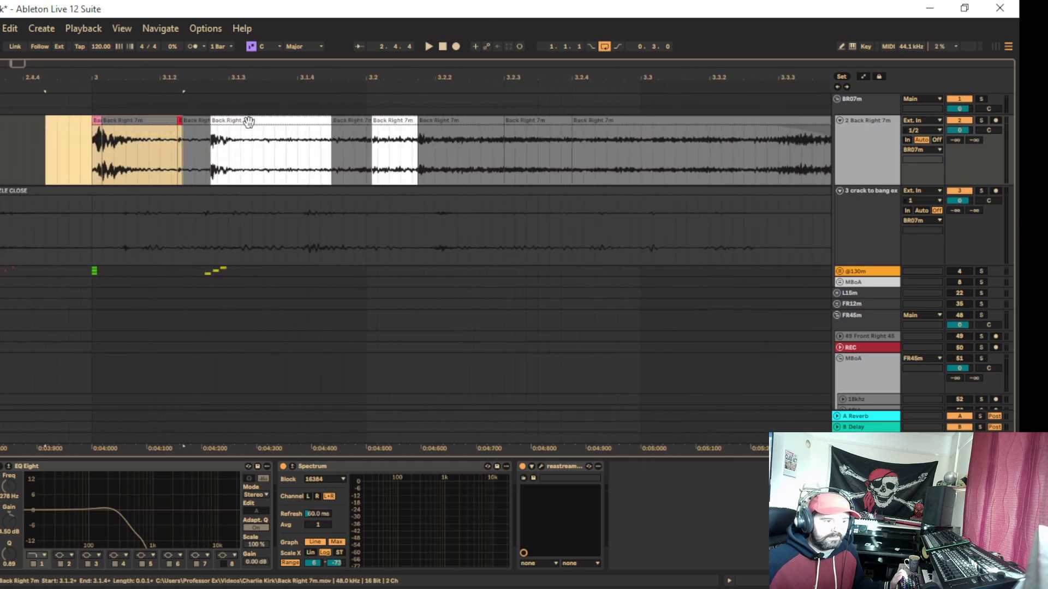
{"action": "left_click", "coordinate": [246, 151]}
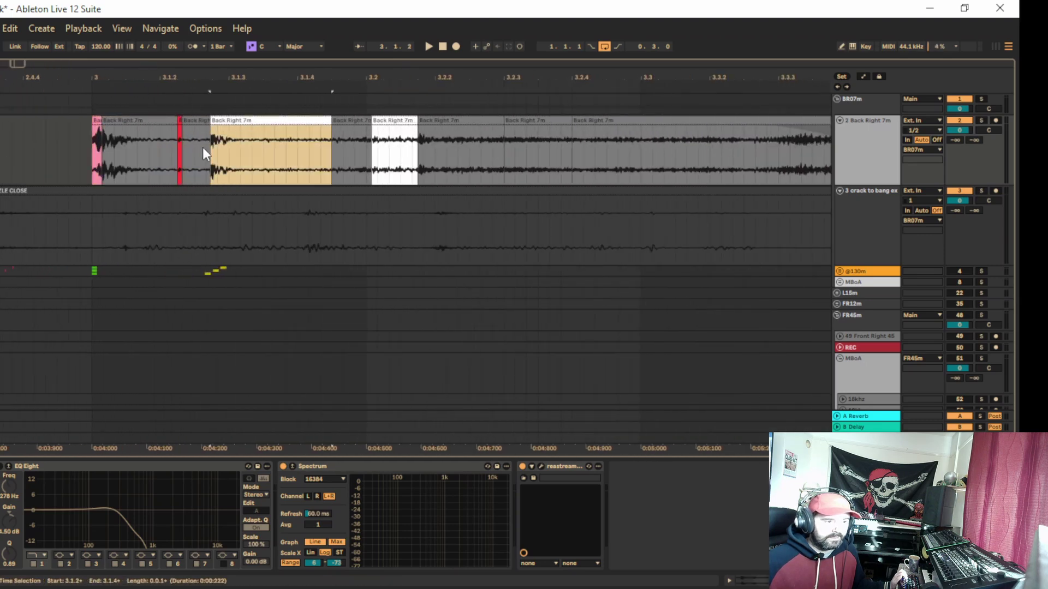
{"action": "left_click", "coordinate": [81, 135]}
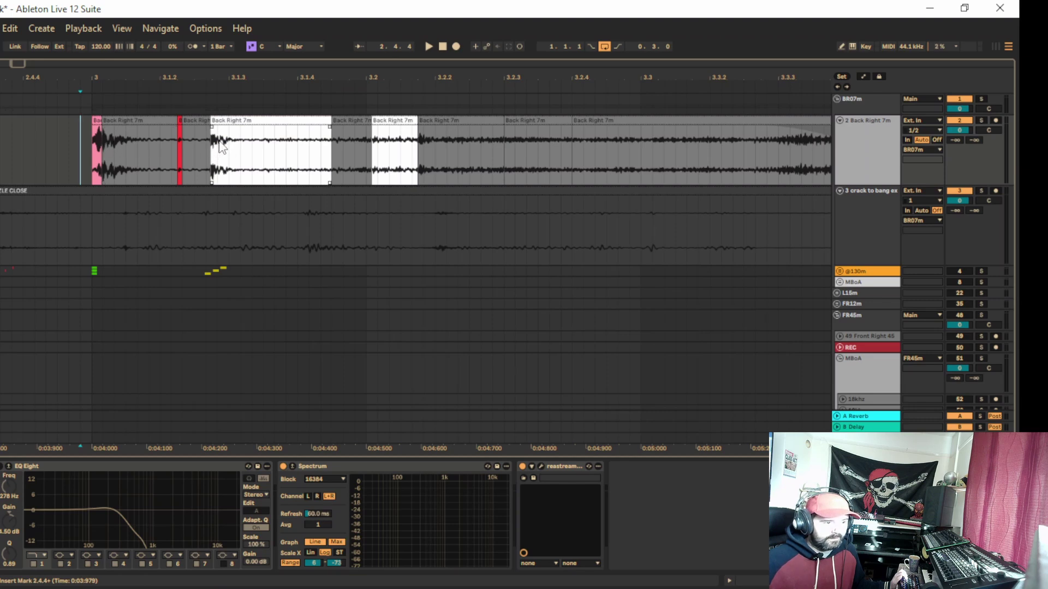
{"action": "left_click", "coordinate": [182, 172]}
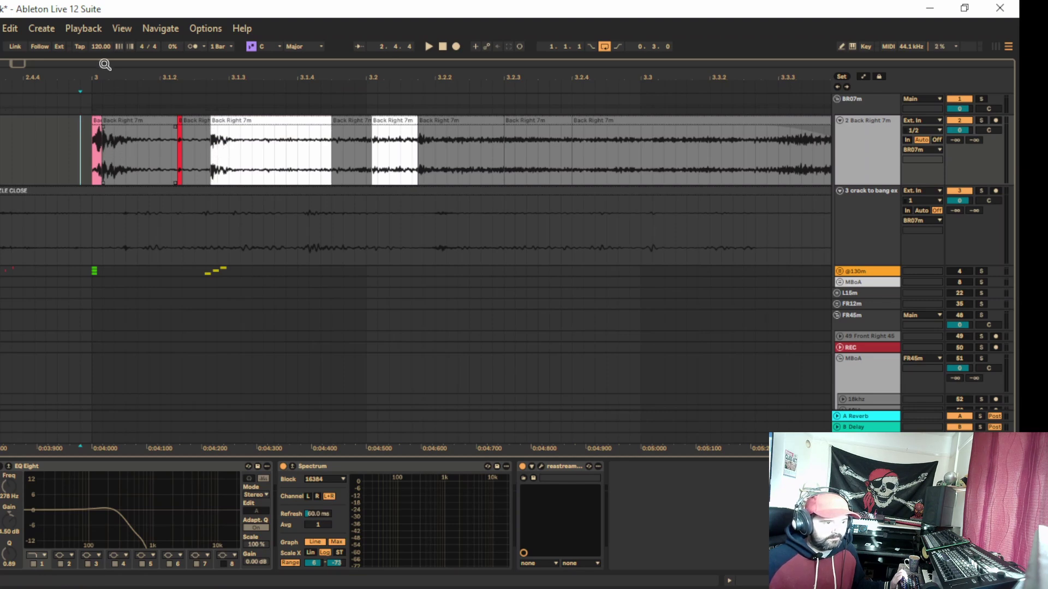
{"action": "left_click_drag", "start_coordinate": [109, 78], "coordinate": [114, 126]}
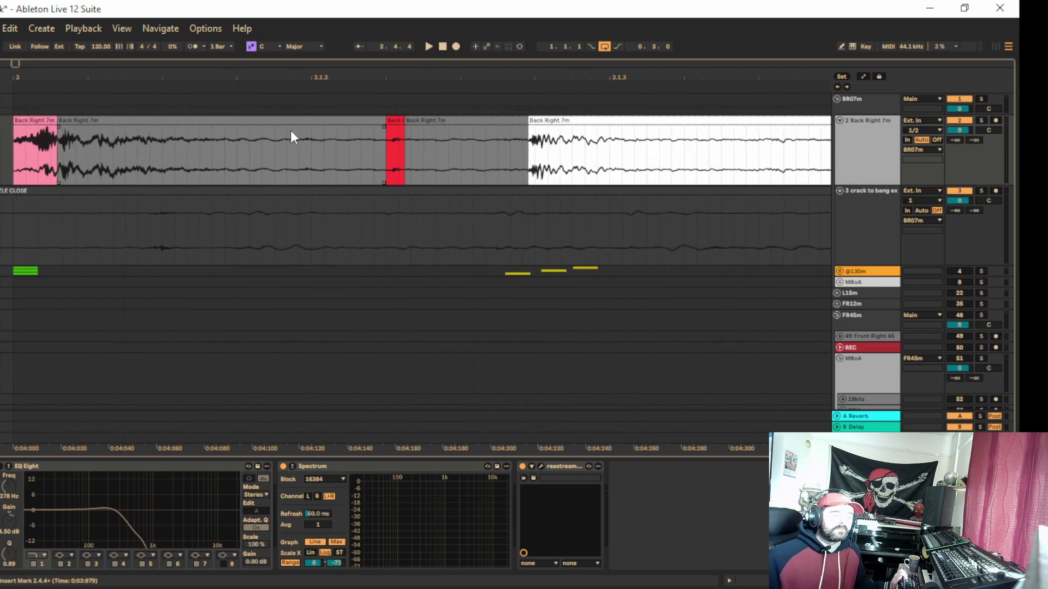
{"action": "left_click_drag", "start_coordinate": [315, 78], "coordinate": [316, 49]}
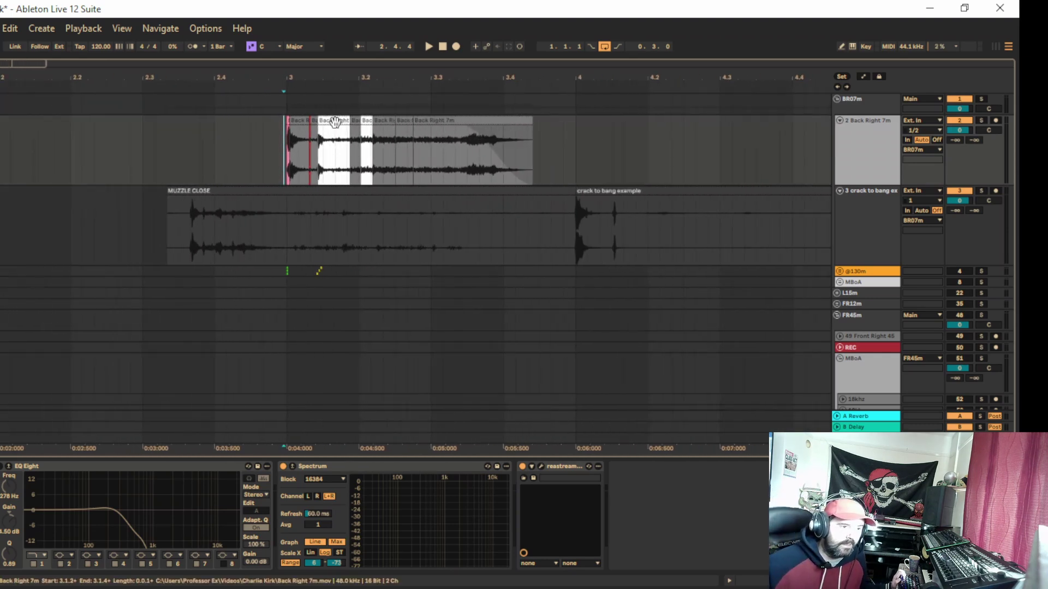
Step: Select the short Back Right 7m clip segment just after bar 3
{"action": "left_click", "coordinate": [334, 123]}
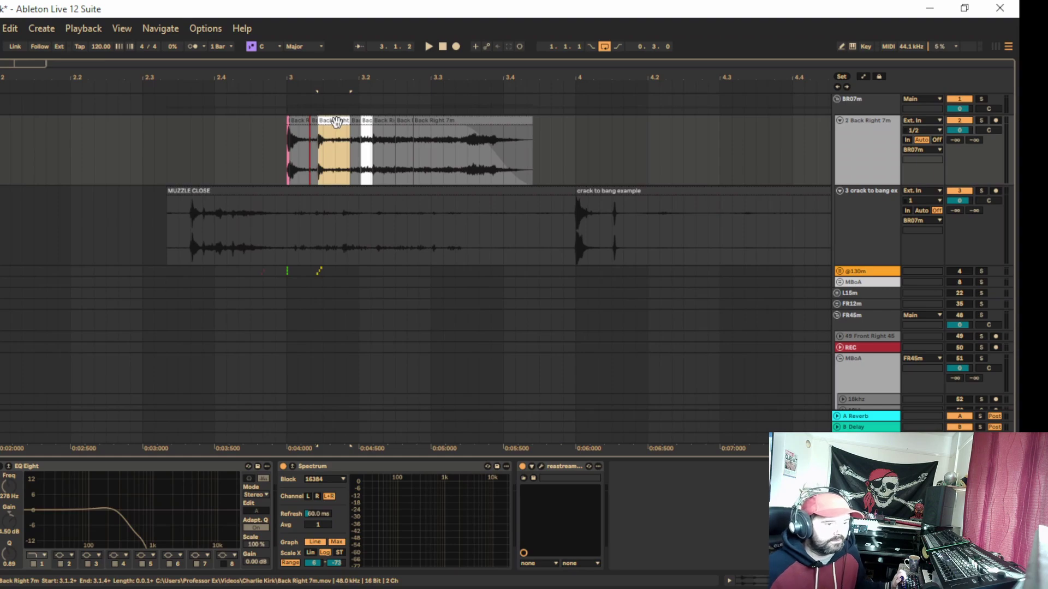